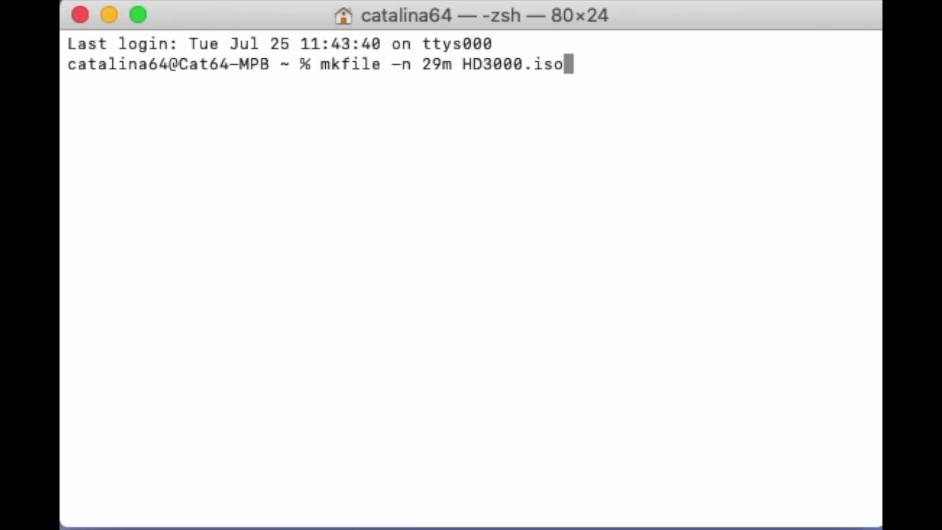
# Step: Create a 29 MB image file in the home folder by running mkfile -n 29m HD3000.iso
pyautogui.press('Return')
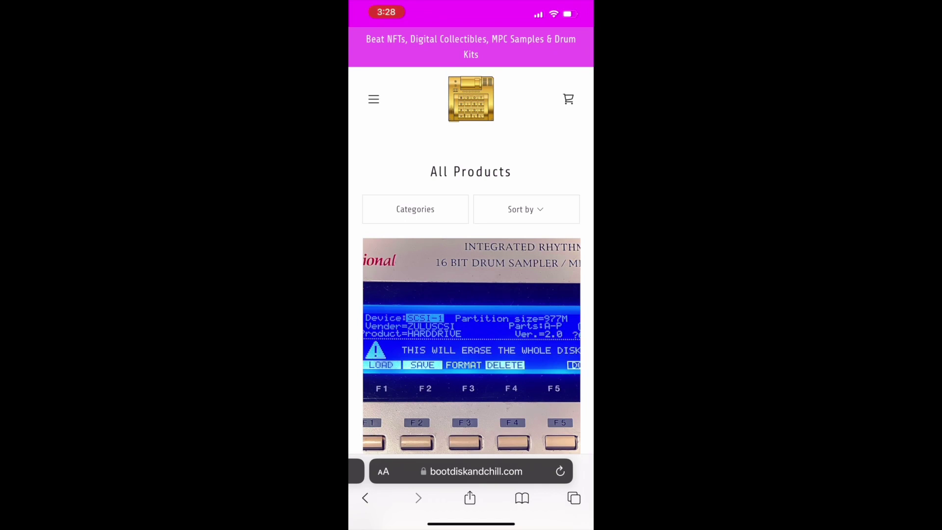
# Step: Switch to the bootdiskandchill.com store and open the first item under All Products to view its page
pyautogui.scroll(-1, 471, 295)
pyautogui.click(471, 294)
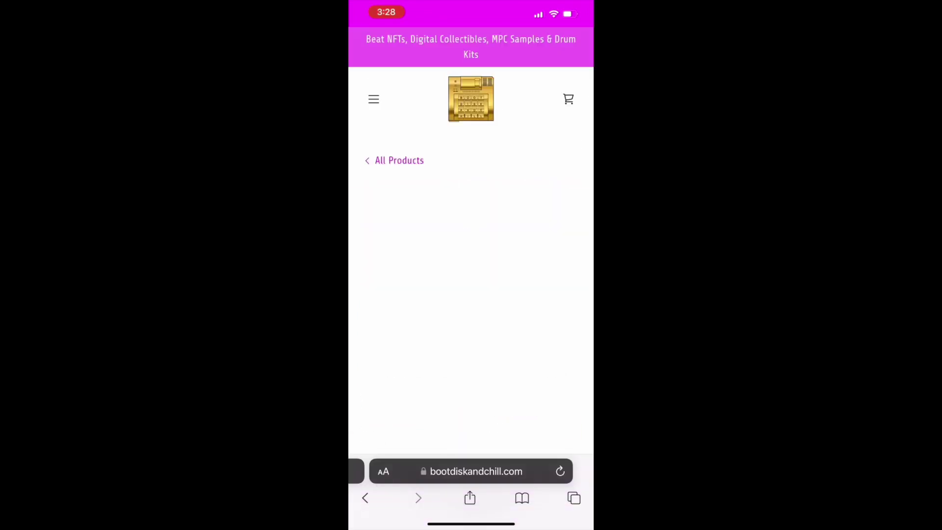
pyautogui.scroll(-2, 471, 278)
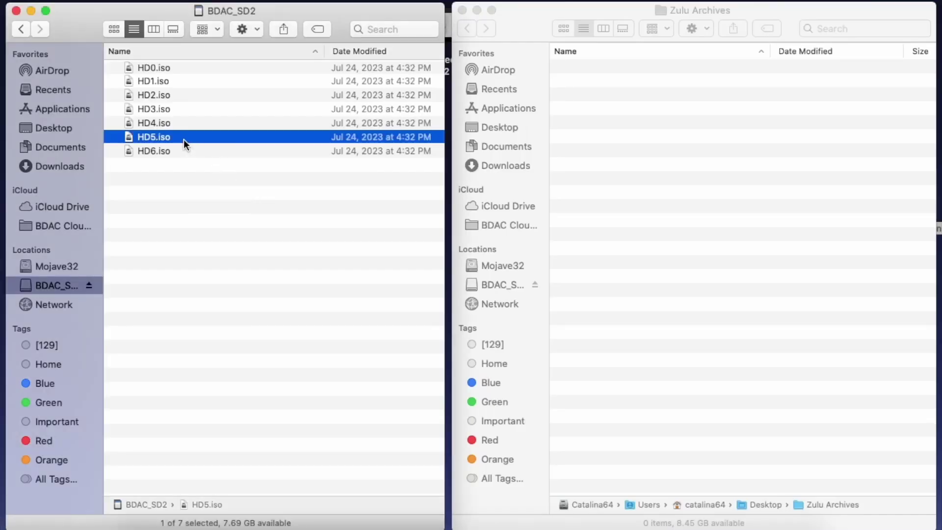
# Step: Copy HD5.iso from BDAC_SD2 into the Zulu Archives folder
pyautogui.rightClick(184, 139)
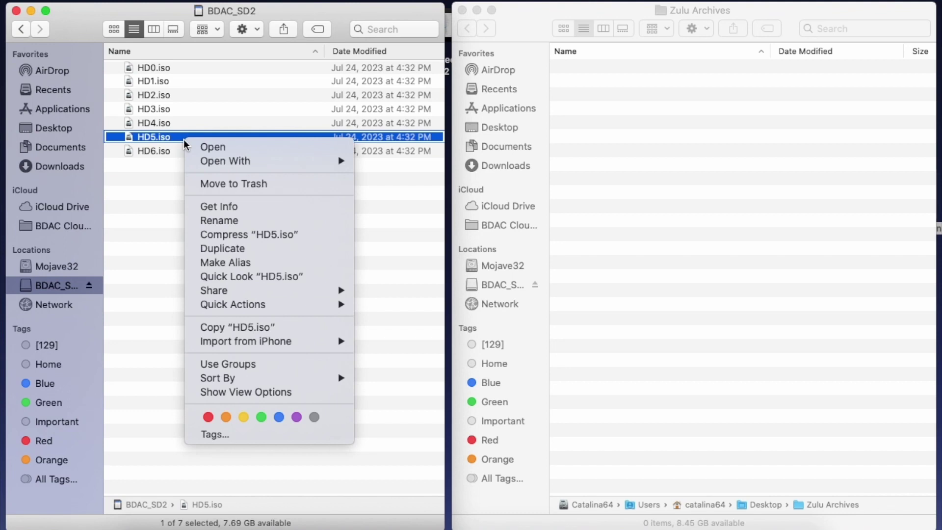
pyautogui.click(253, 326)
pyautogui.rightClick(606, 146)
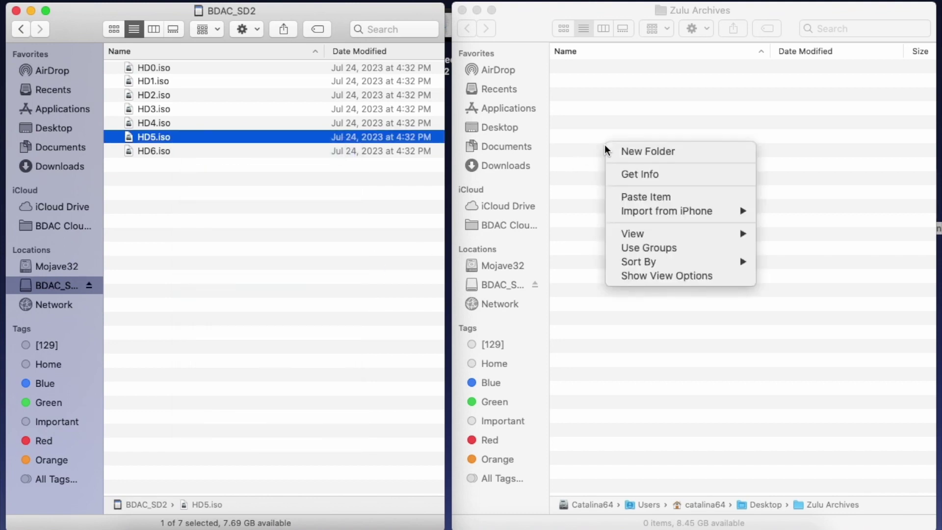
pyautogui.click(632, 194)
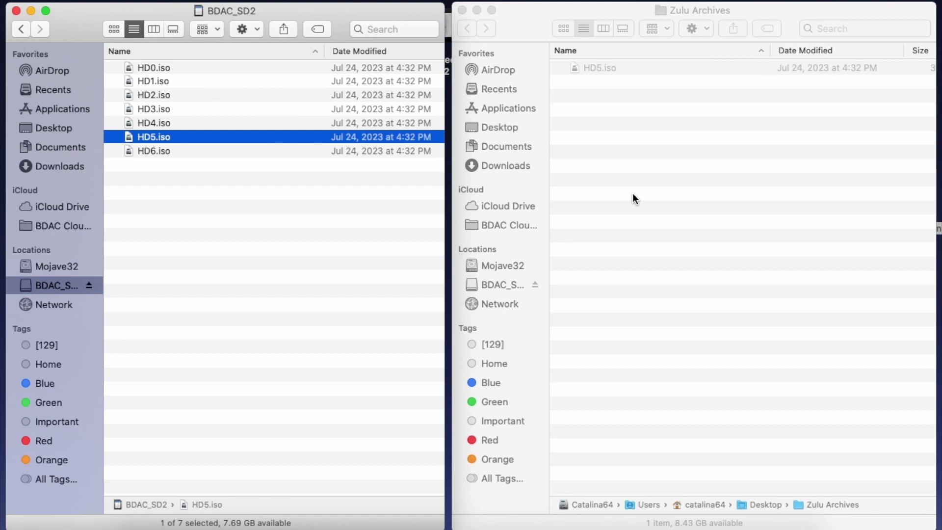
# Step: Rename the copy of HD5.iso in Zulu Archives as Summer_Beats.iso
pyautogui.click(598, 84)
pyautogui.click(599, 69)
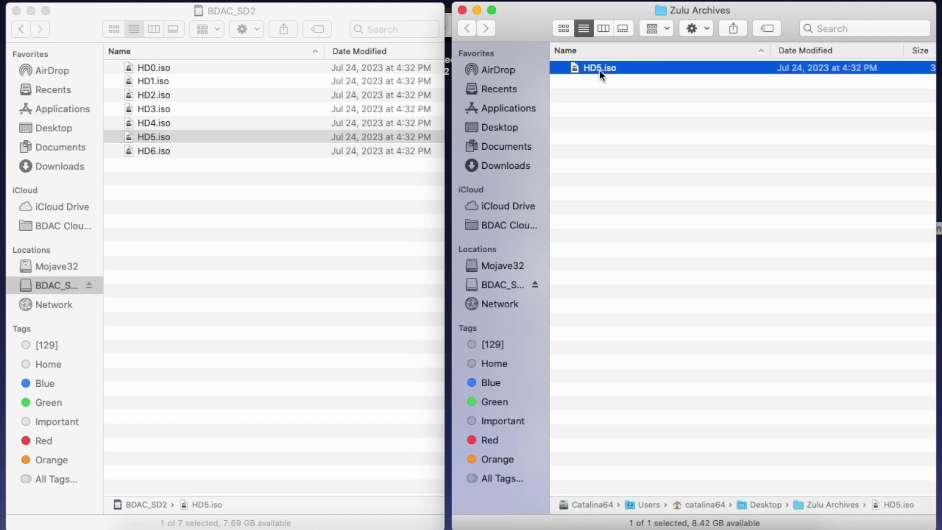
pyautogui.click(600, 70)
pyautogui.write('Summer_Beats')
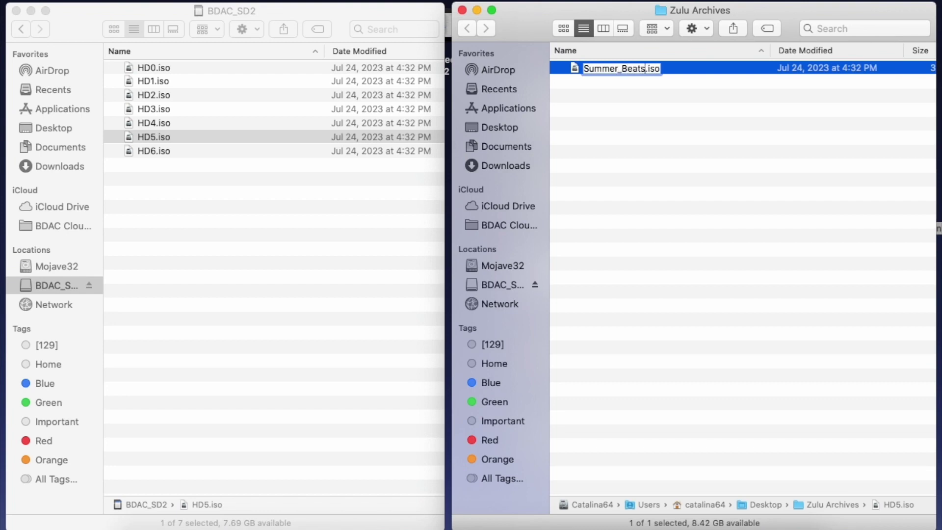
pyautogui.press('Return')
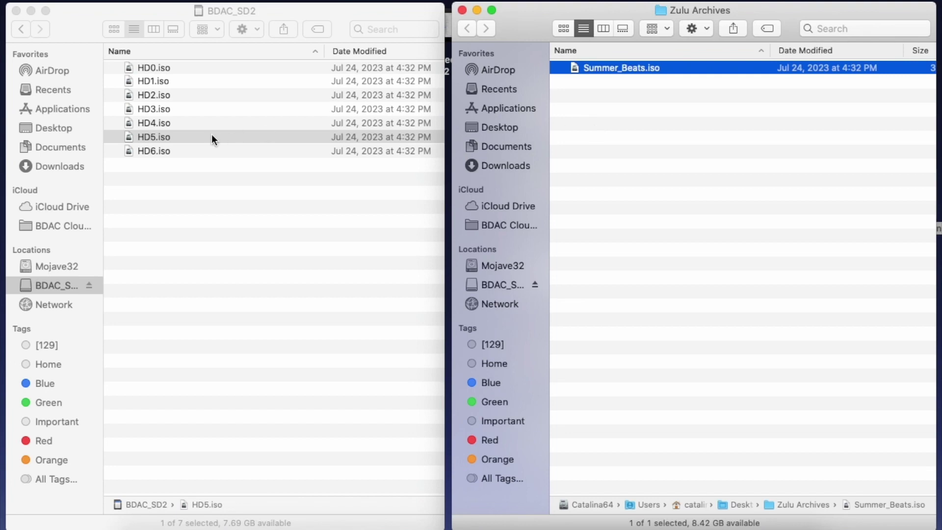
# Step: Copy HD5.iso and HD6.iso from BDAC_SD2 to Zulu Archives and delete both originals from the card
pyautogui.click(172, 154)
pyautogui.click(167, 149)
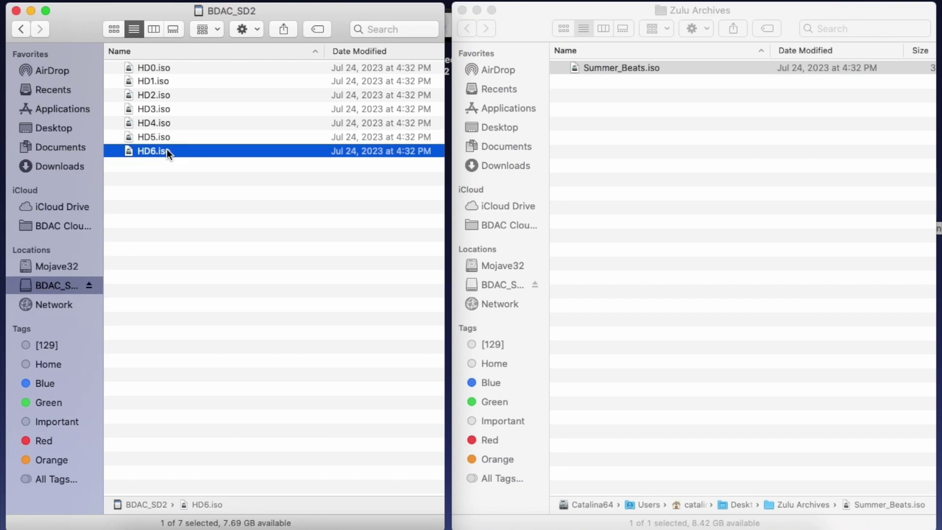
pyautogui.hotkey('shift', 'Up')
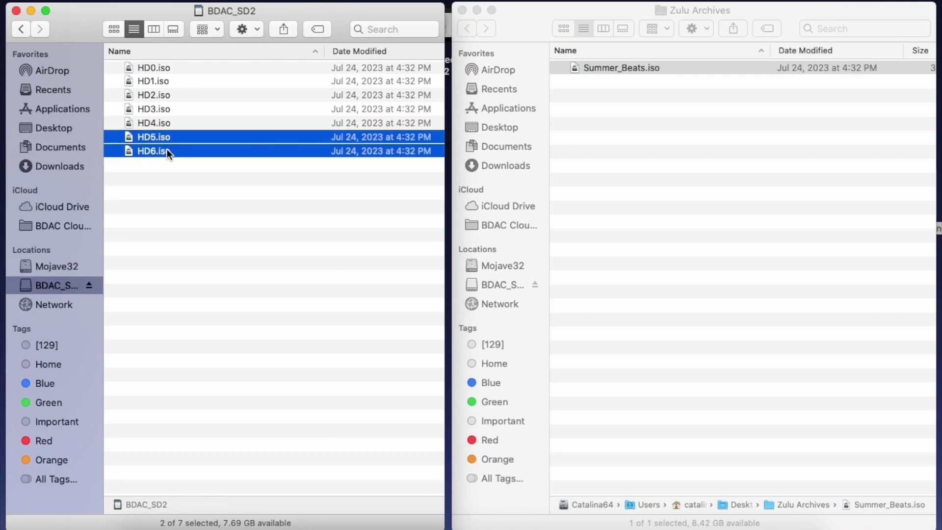
pyautogui.moveTo(157, 136); pyautogui.dragTo(816, 195)
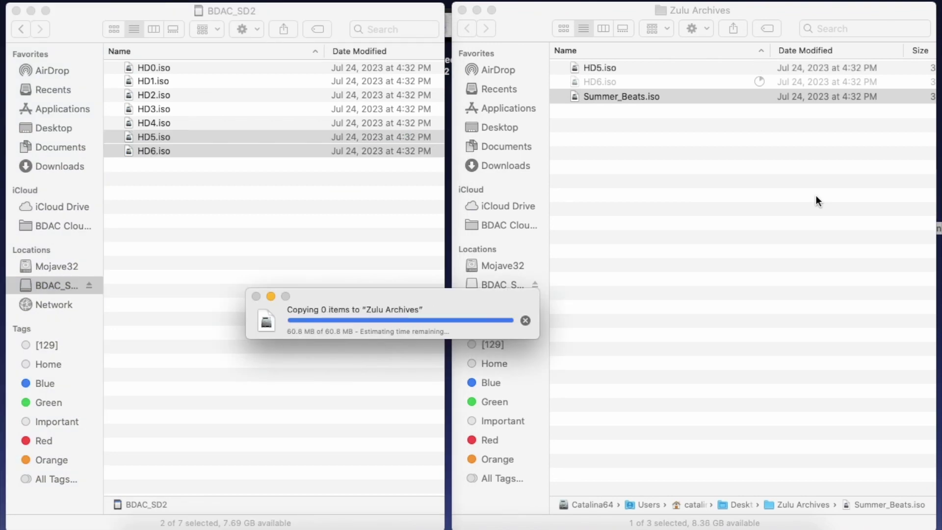
pyautogui.moveTo(162, 140); pyautogui.dragTo(798, 528)
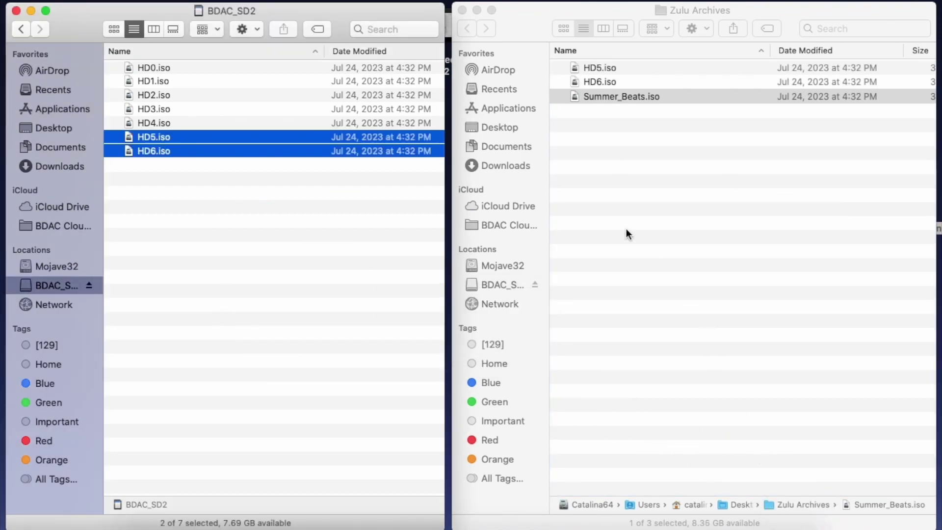
pyautogui.press('super+BackSpace')
# Step: Rename Summer_Beats.iso in Zulu Archives as HD6 Summer_Beats.iso and copy it to BDAC_SD2
pyautogui.click(592, 96)
pyautogui.click(592, 95)
pyautogui.click(584, 97)
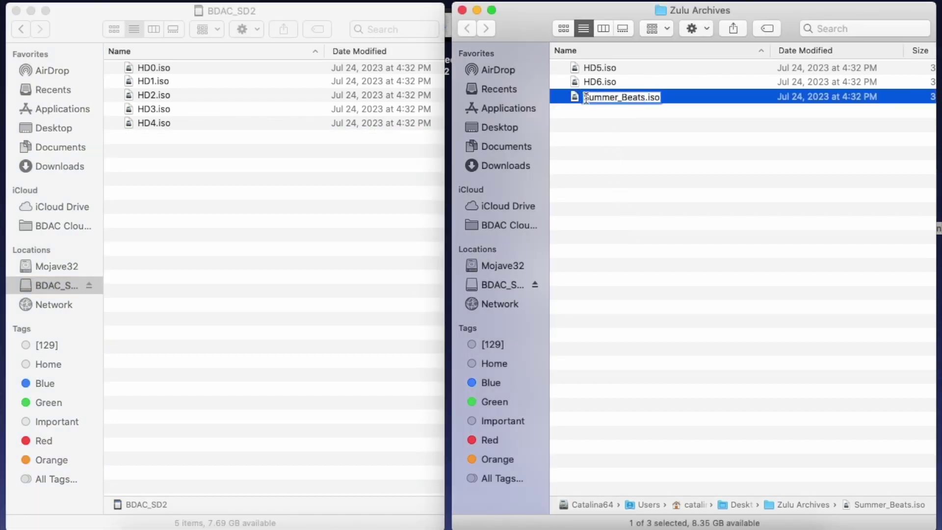
pyautogui.write('HD6')
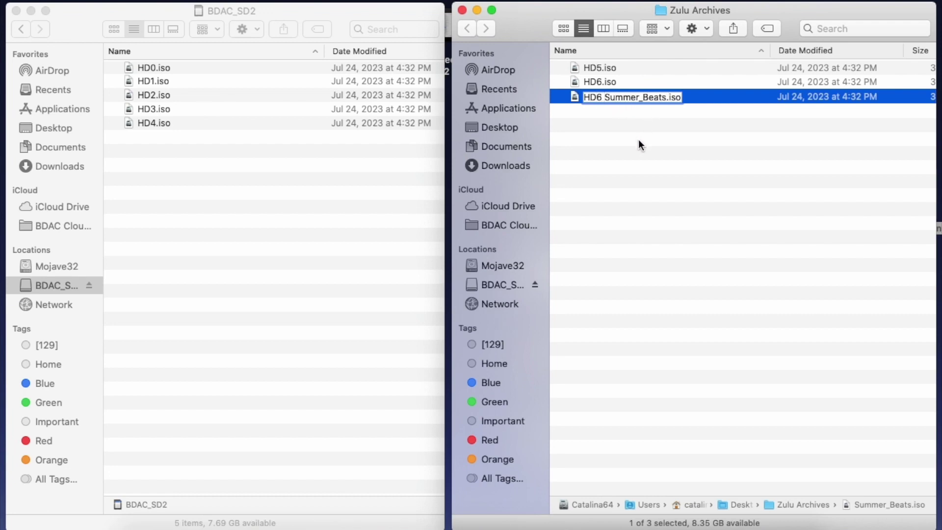
pyautogui.press('Return')
pyautogui.moveTo(613, 84); pyautogui.dragTo(226, 186)
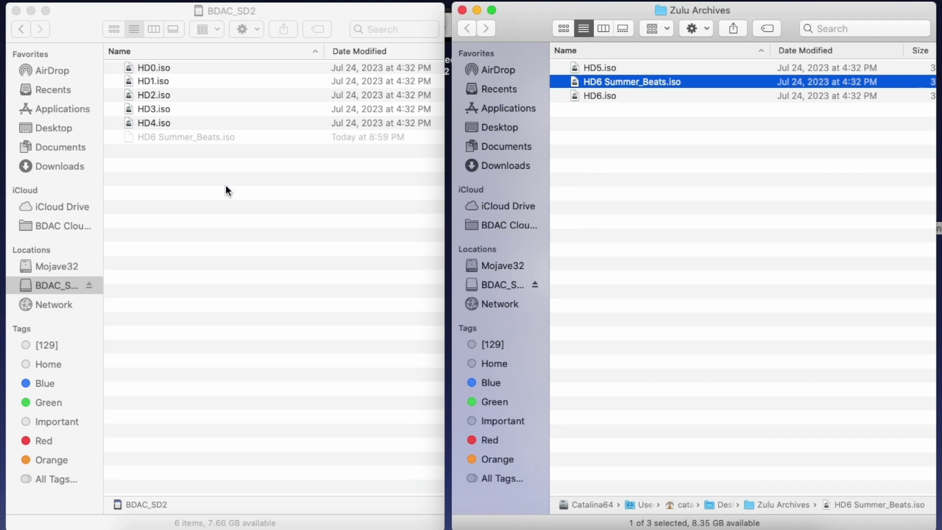
pyautogui.click(226, 185)
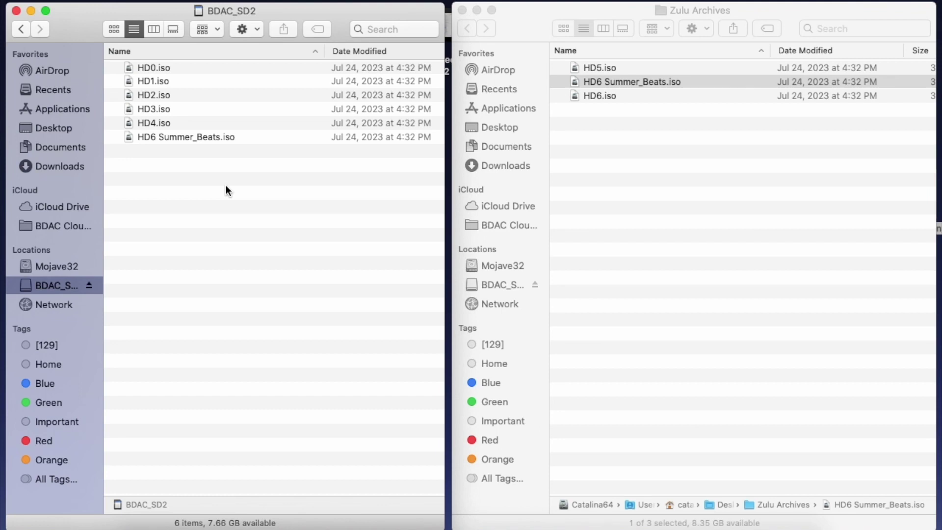
# Step: Copy all the ISO images on BDAC_SD2, HD0 through HD6 Summer_Beats, into the empty Zulu Archives folder
pyautogui.moveTo(226, 185); pyautogui.dragTo(177, 100)
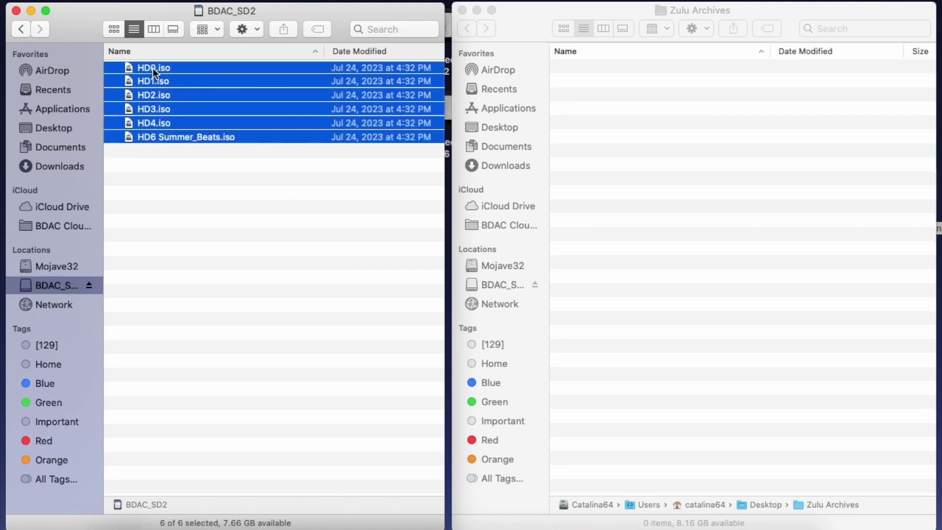
pyautogui.moveTo(145, 68); pyautogui.dragTo(663, 139)
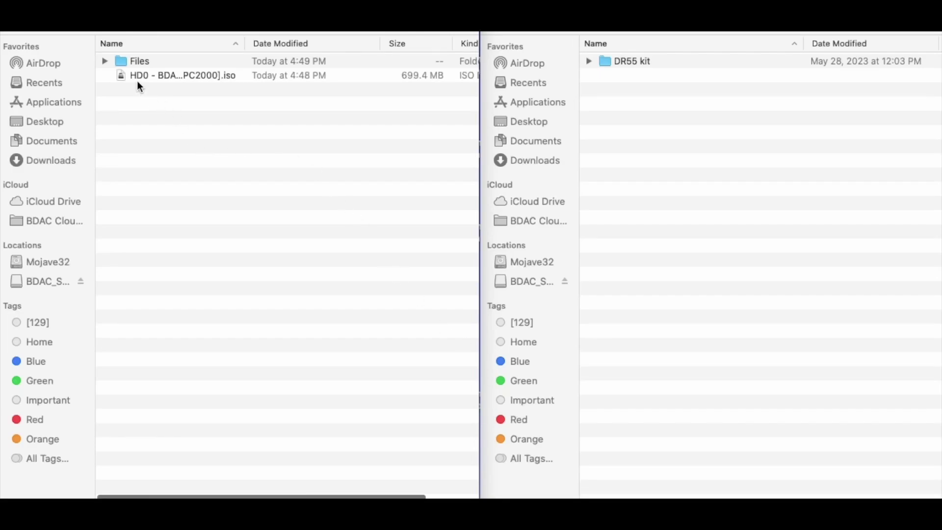
# Step: Mount the HD0 MPC2000 ISO image and copy 60TRBELL.SND through 60TRRID2.SND from MP2K0 into the folder holding DR55 kit
pyautogui.click(138, 77)
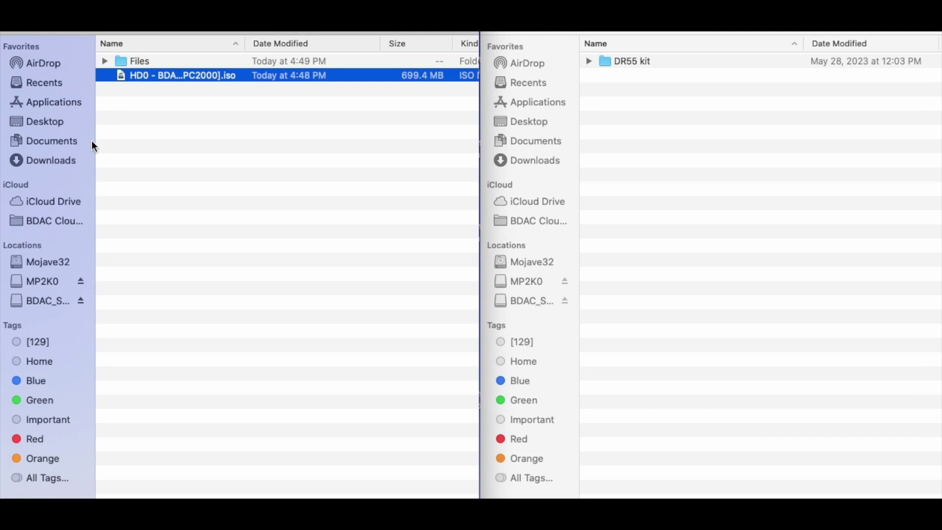
pyautogui.click(26, 281)
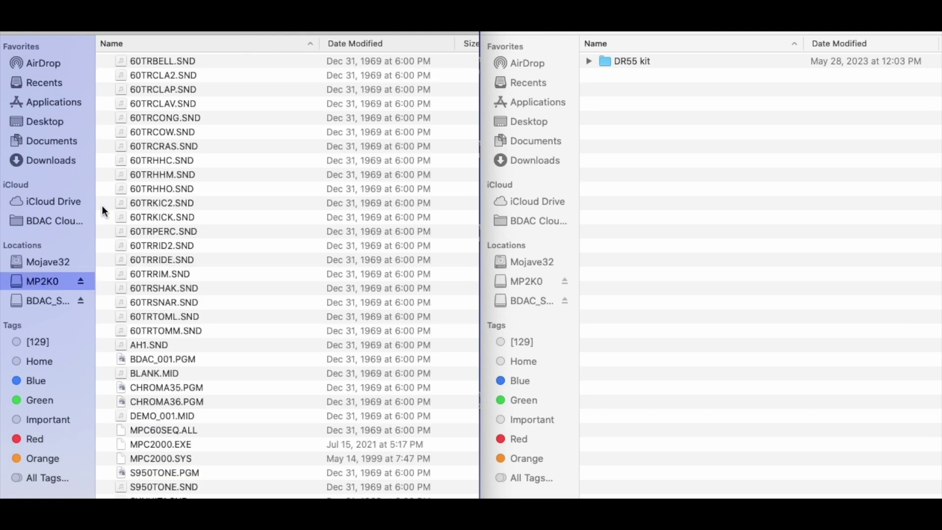
pyautogui.moveTo(221, 59); pyautogui.dragTo(188, 245)
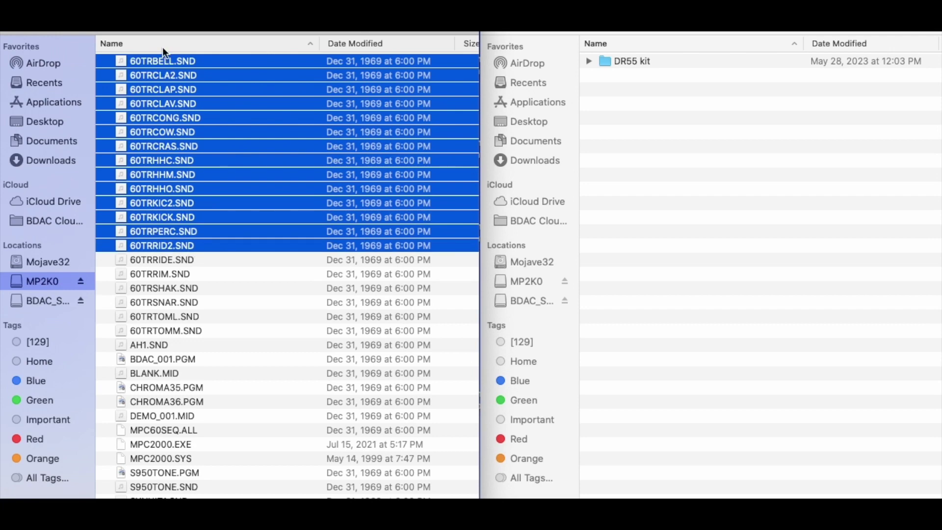
pyautogui.moveTo(158, 62); pyautogui.dragTo(617, 175)
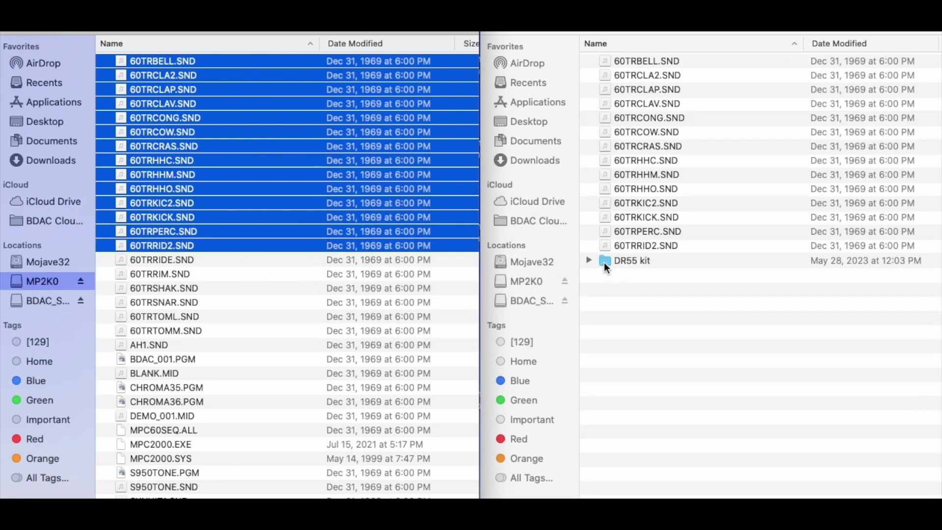
# Step: Copy the five WAV files from the DR55 kit folder onto the MP2K0 volume and eject the volume
pyautogui.click(589, 260)
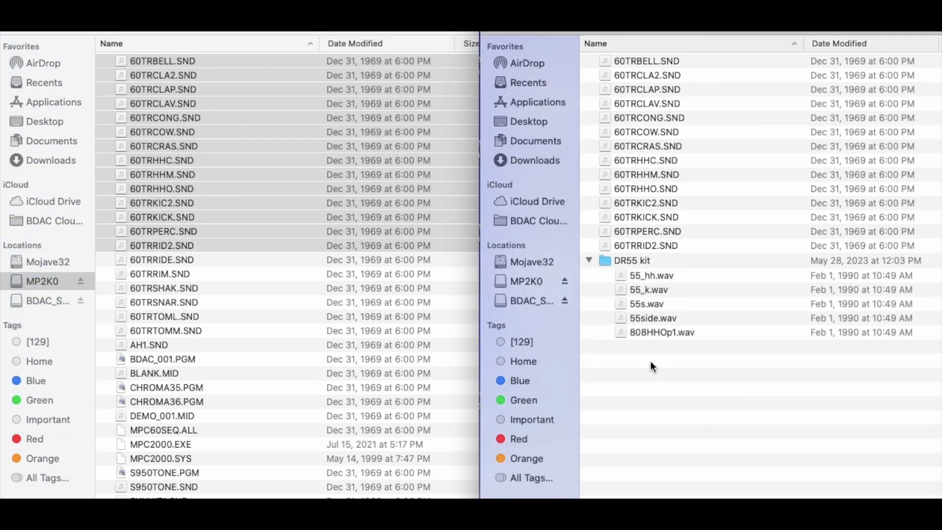
pyautogui.moveTo(649, 354); pyautogui.dragTo(269, 289)
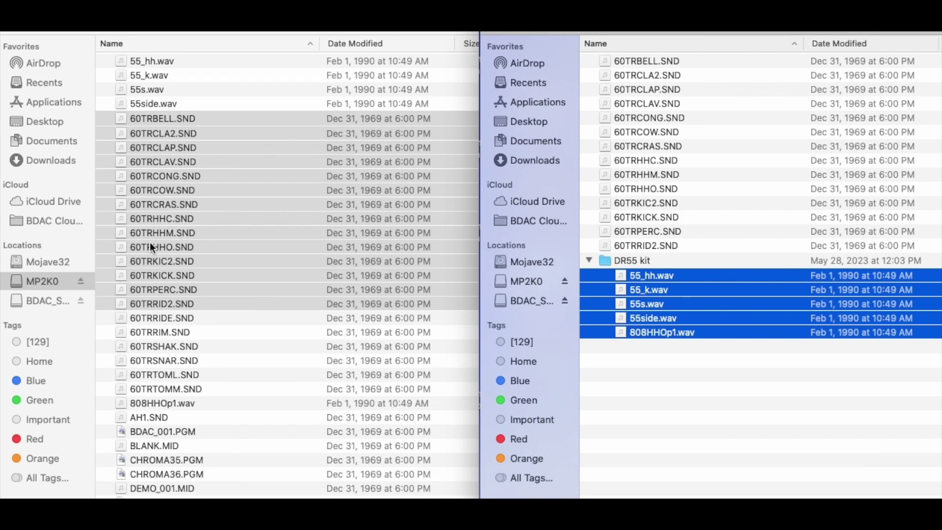
pyautogui.click(80, 281)
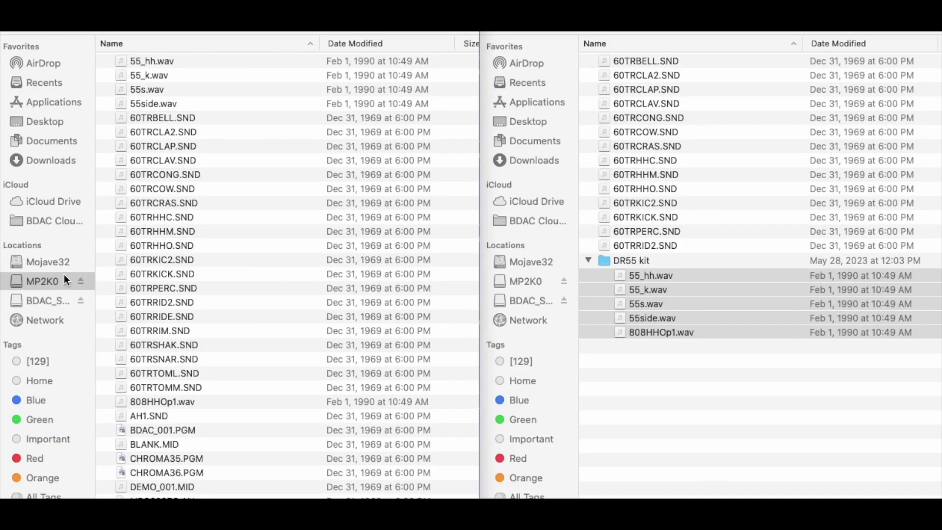
pyautogui.rightClick(52, 279)
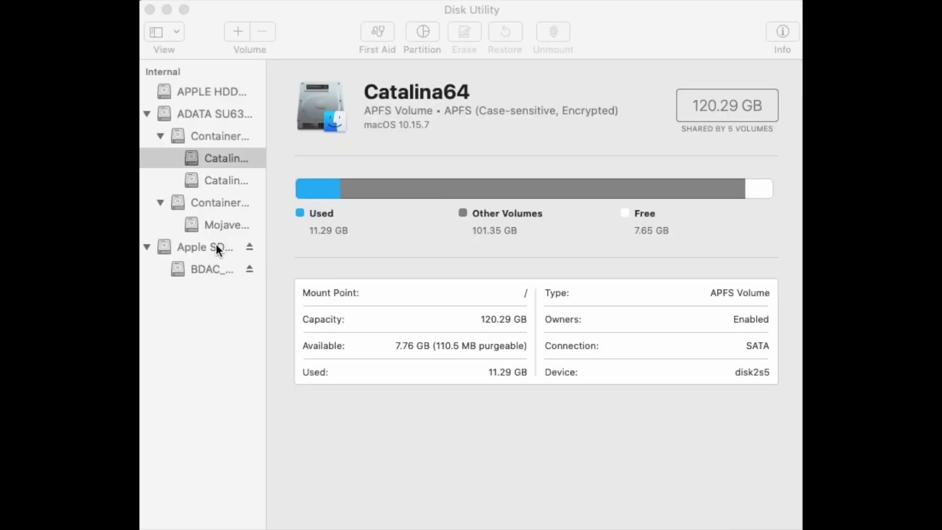
# Step: Erase the Apple SDXC Reader Media card in Disk Utility with the name BDAC_SD2 and MS-DOS (FAT) format
pyautogui.click(215, 245)
pyautogui.click(468, 34)
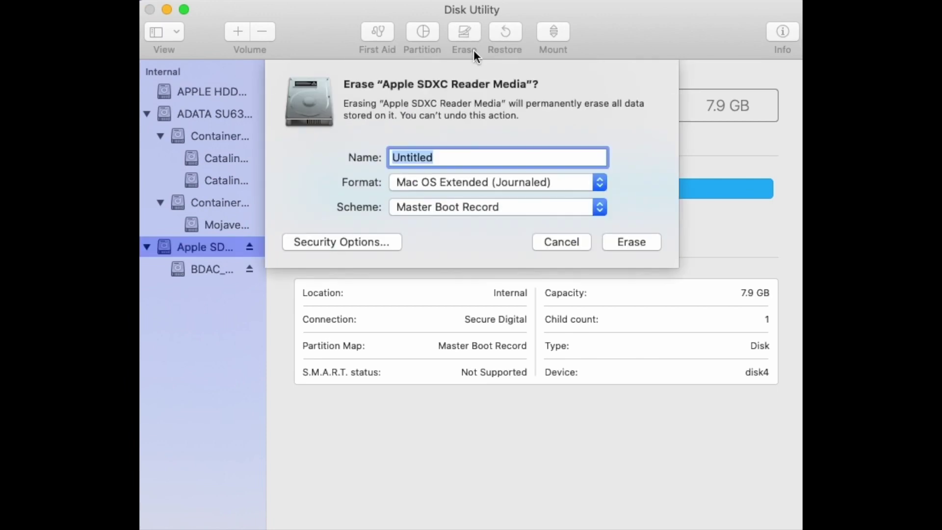
pyautogui.click(600, 179)
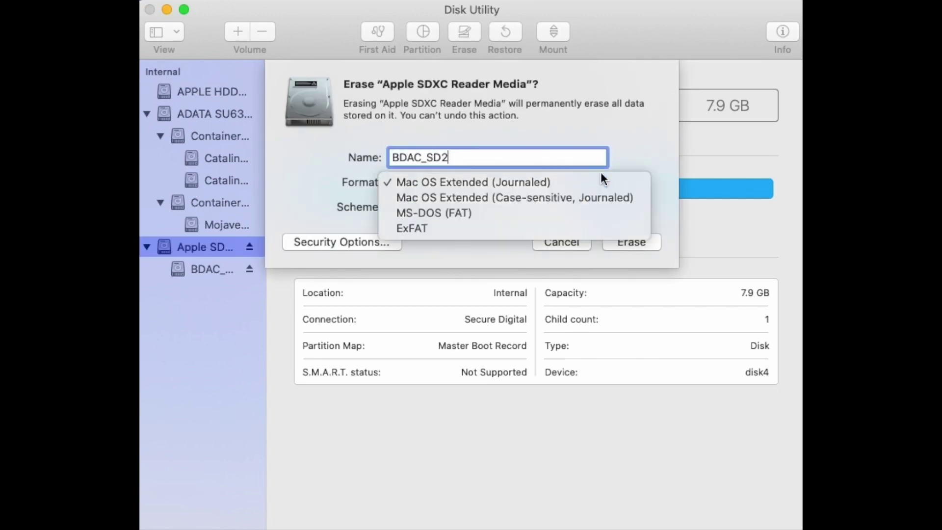
pyautogui.click(579, 214)
pyautogui.click(611, 244)
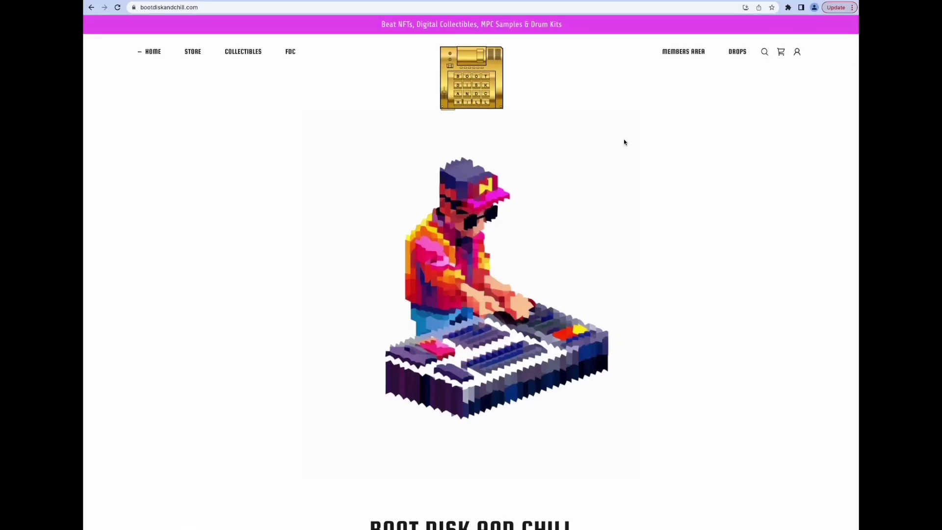
pyautogui.scroll(-3, 625, 142)
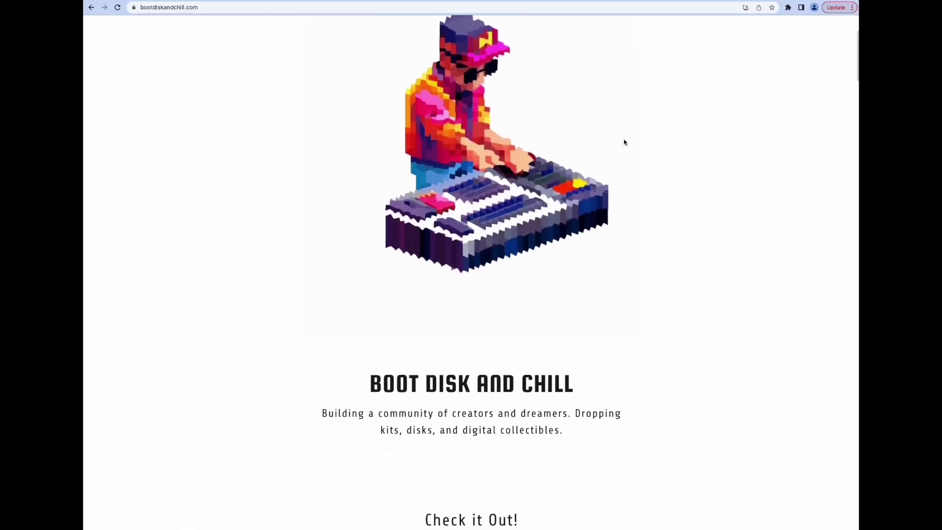